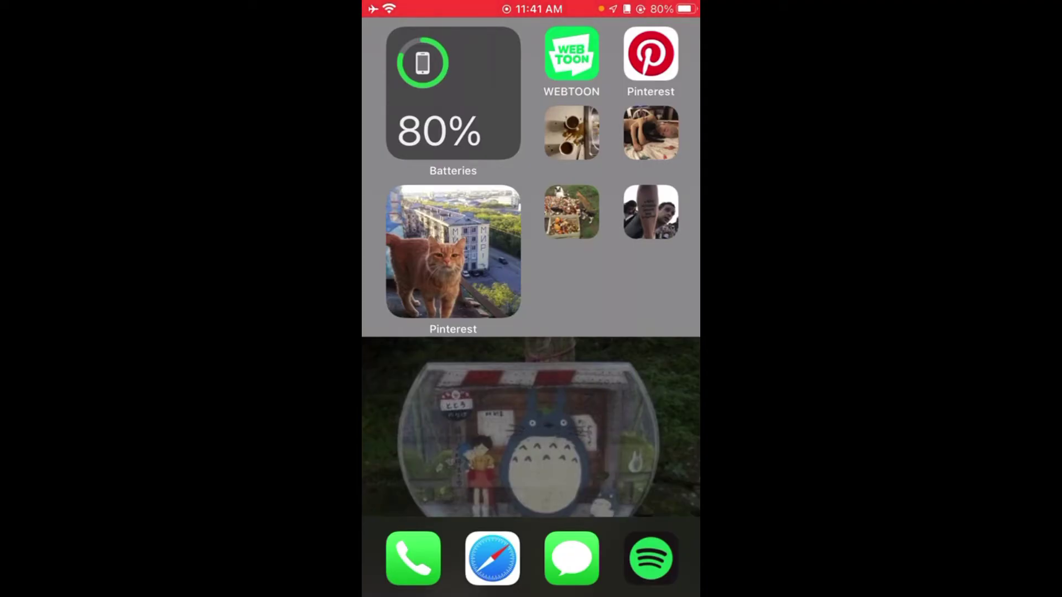
Move from the Home Screen over to the App Library
drag(648, 332, 399, 332)
Search for 'socratic by google' so Socratic by Google appears as the first result
click(531, 47)
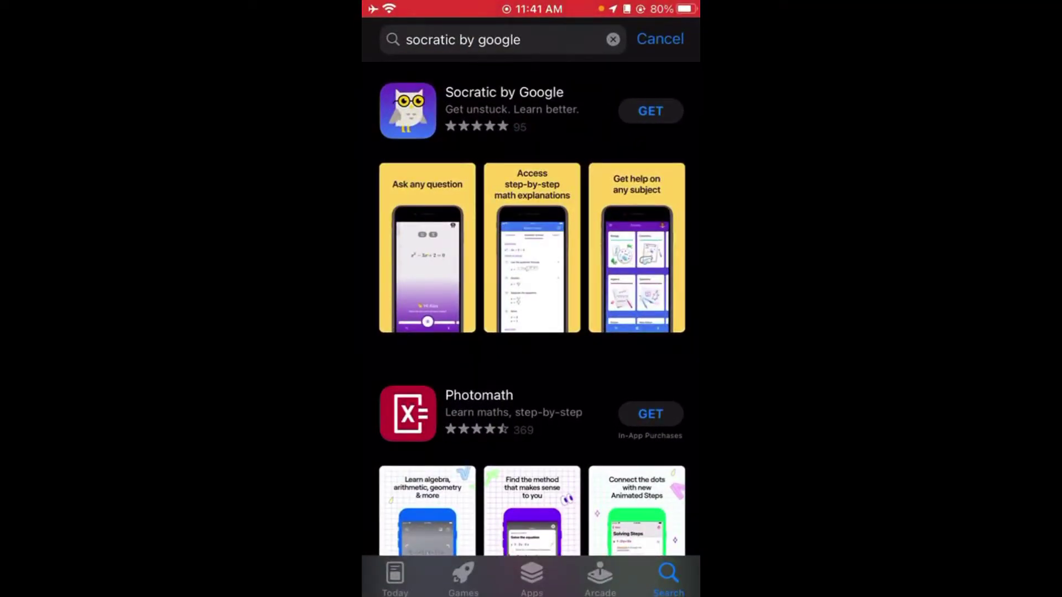
click(498, 39)
Get Socratic by Google and confirm its download
click(503, 104)
click(521, 150)
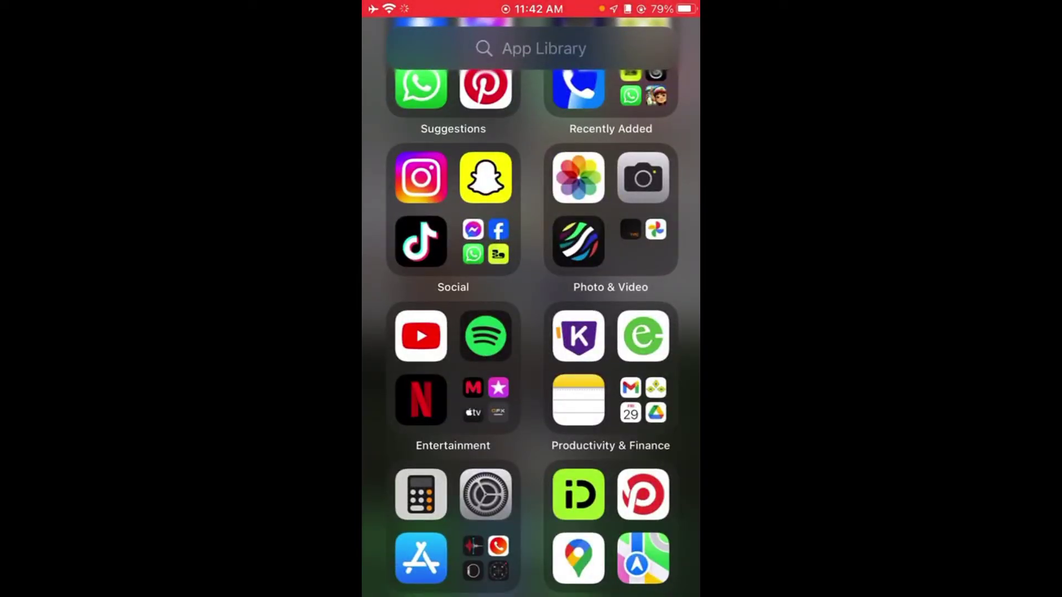
Return to the home page with Socratic loading, open Control Center, and adjust the volume
drag(415, 298, 664, 299)
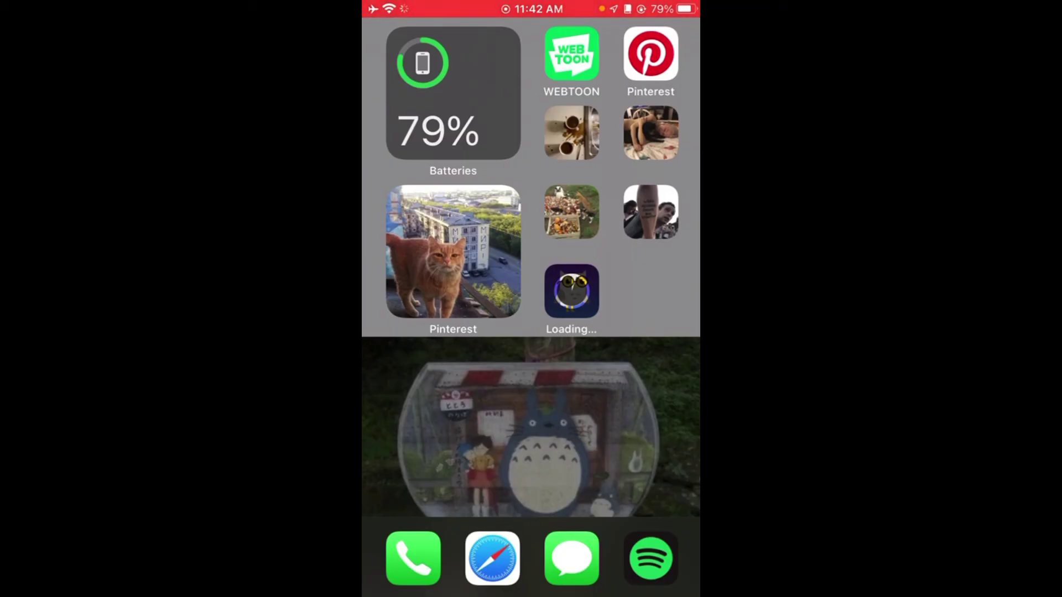
click(572, 558)
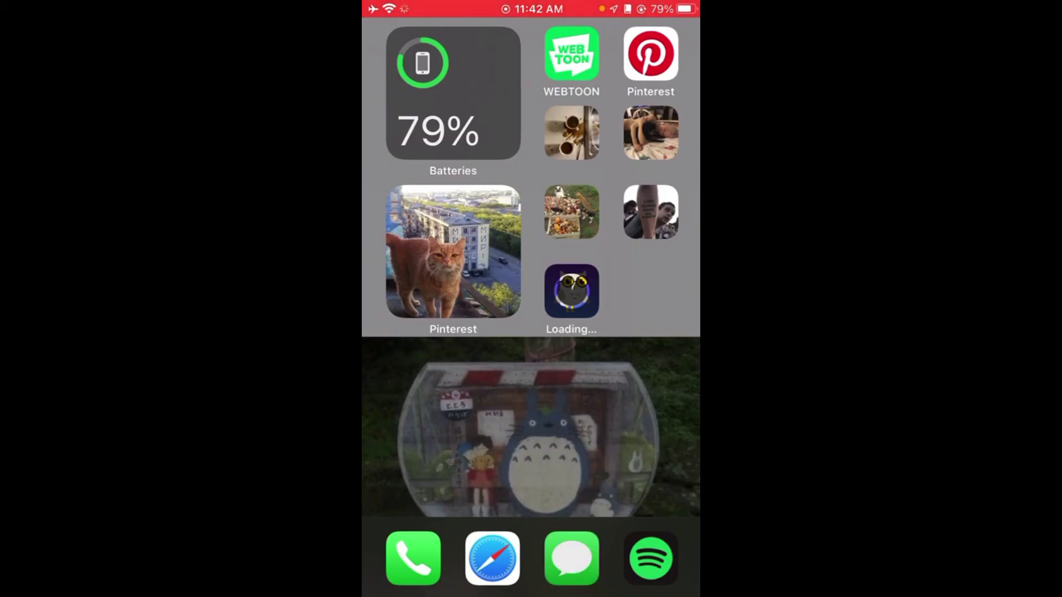
drag(492, 581, 491, 249)
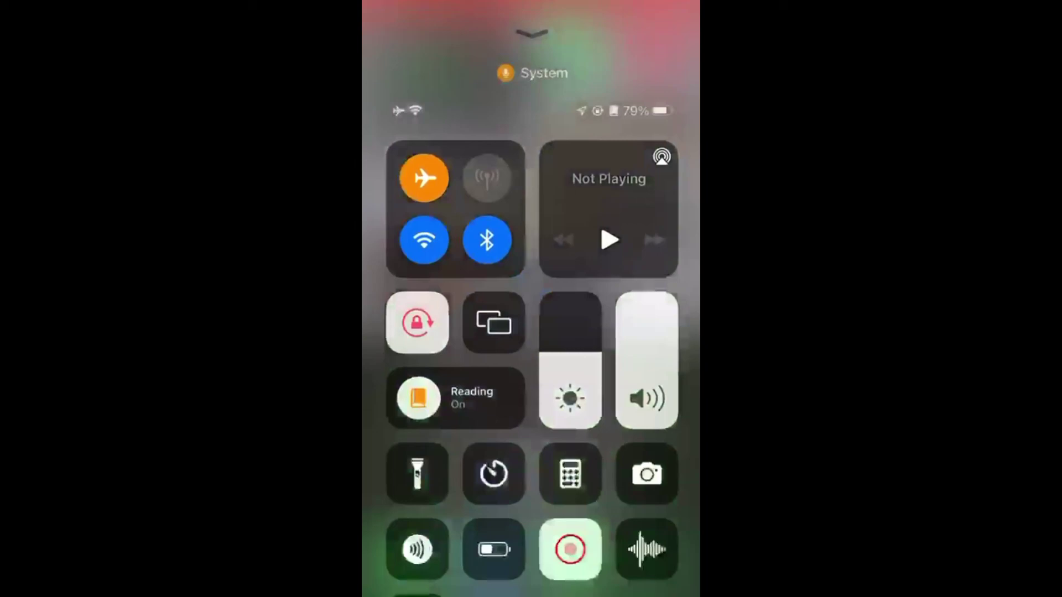
mouse_move(646, 299)
mouse_down()
mouse_move(647, 420)
mouse_move(647, 316)
mouse_up()
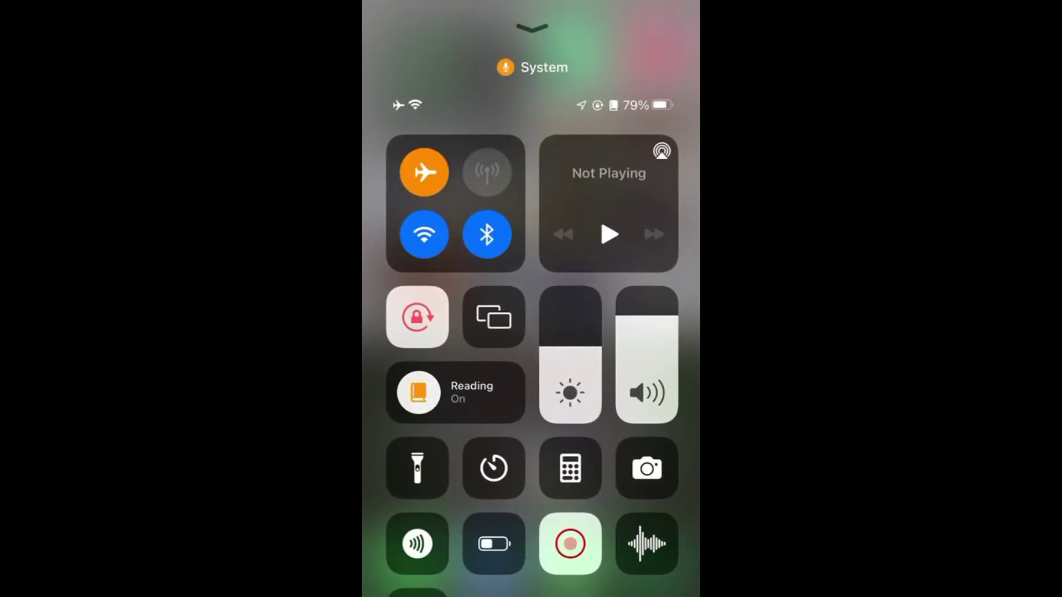